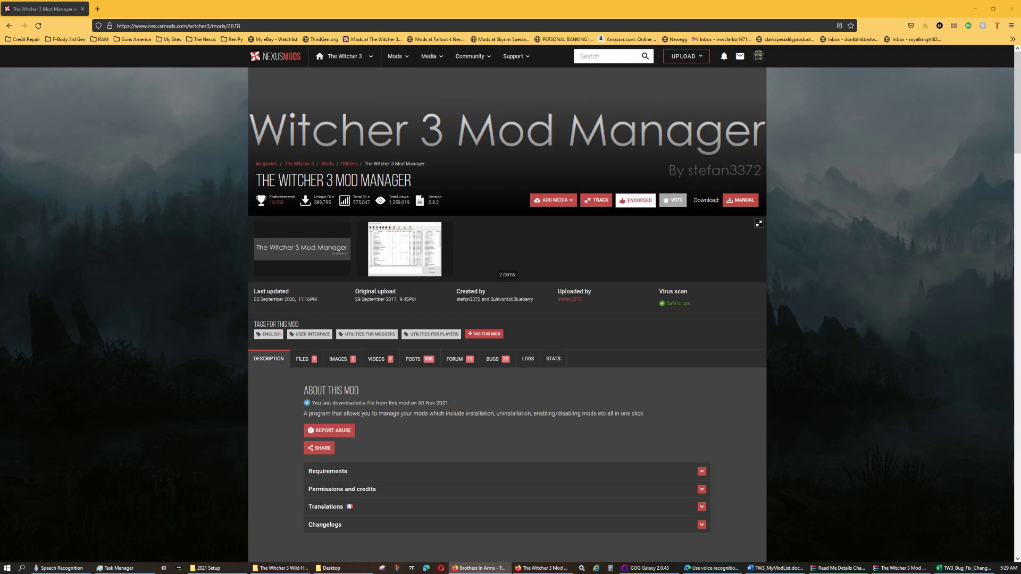
Step: Review the description and downloadable files of The Witcher 3 Mod Manager page, including the details of Translation Strings
scroll(506, 298, down, 4)
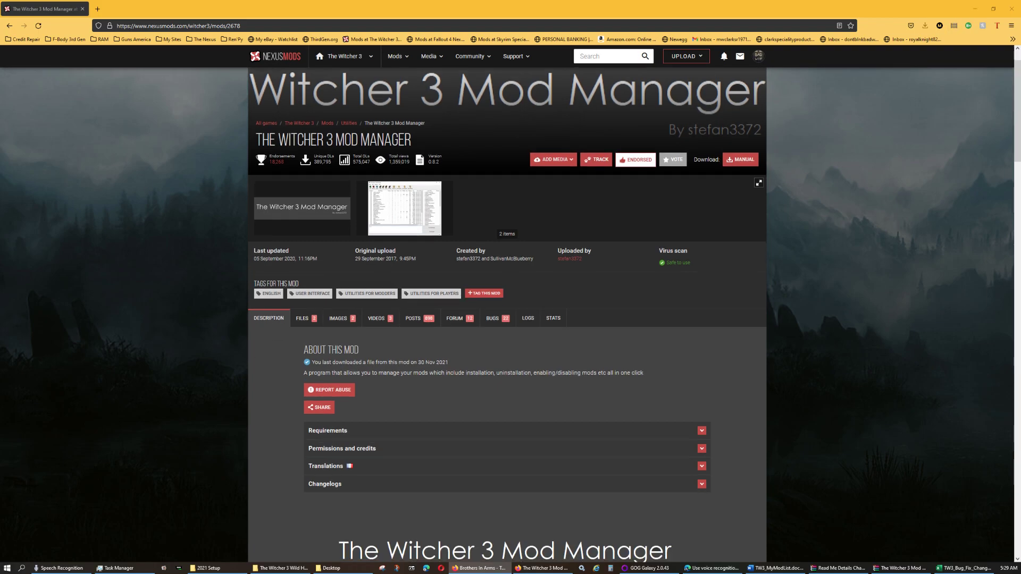
scroll(506, 298, down, 4)
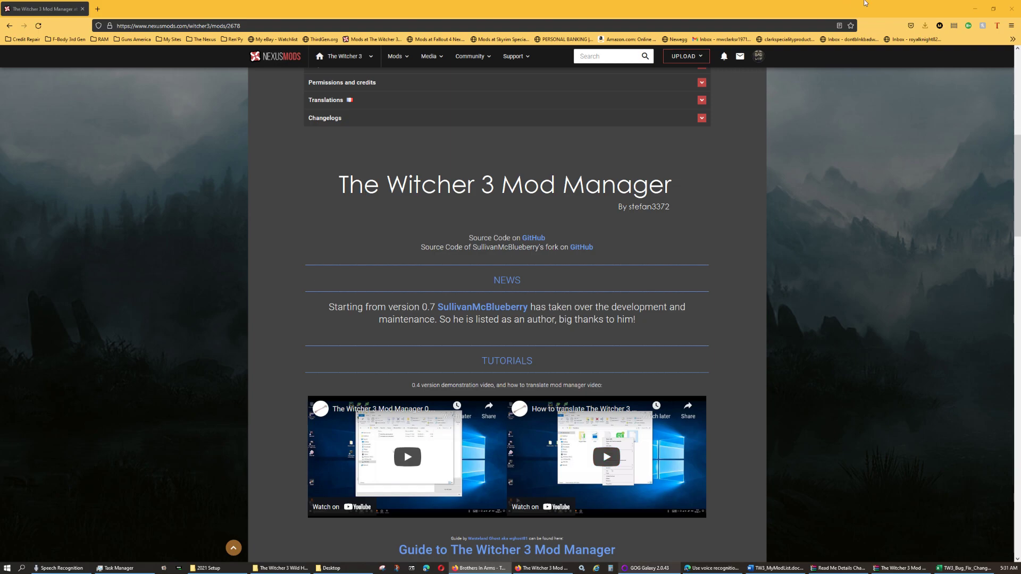
mouse_move(649, 569)
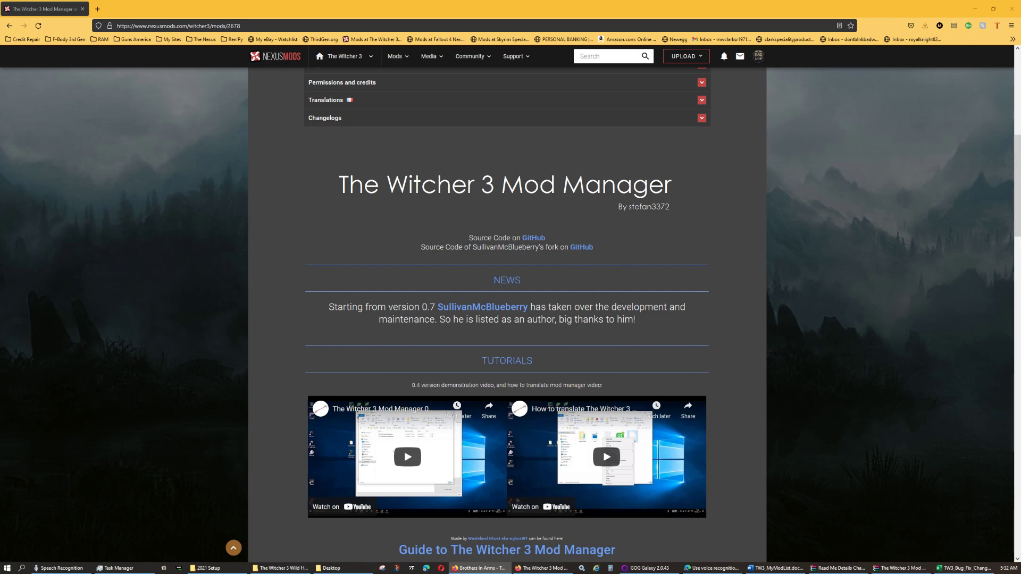
scroll(506, 314, up, 5)
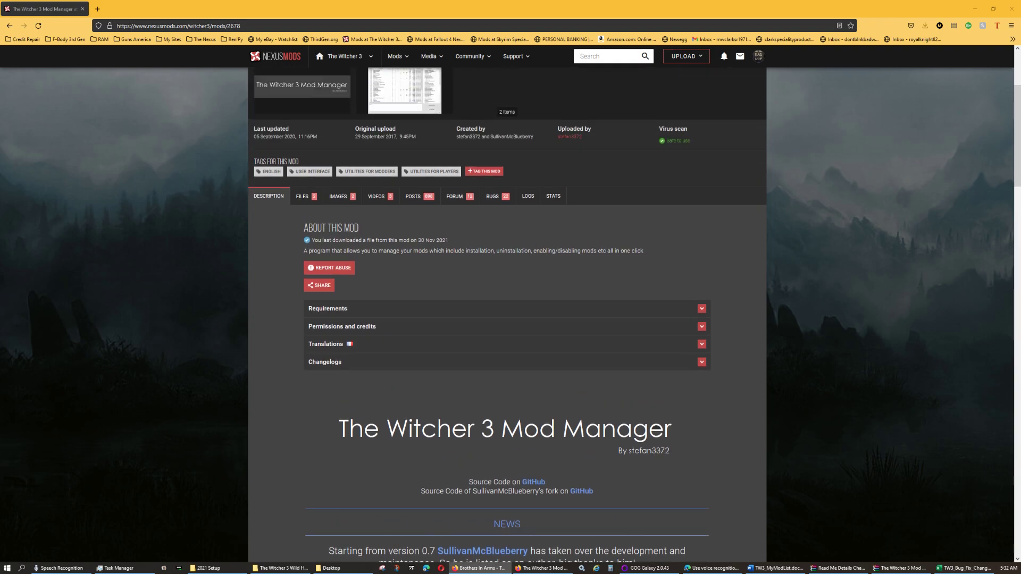
click(304, 196)
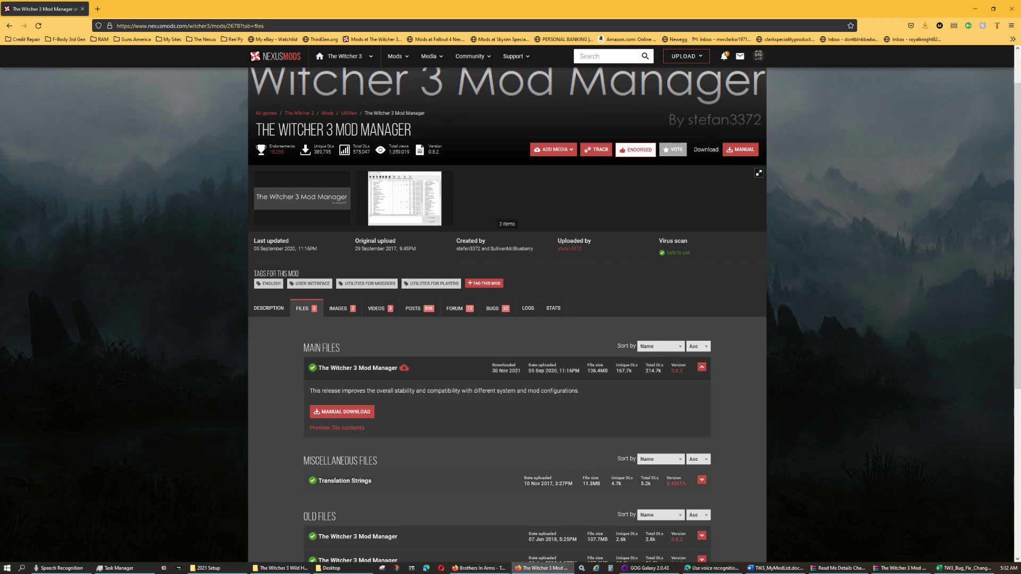
click(702, 480)
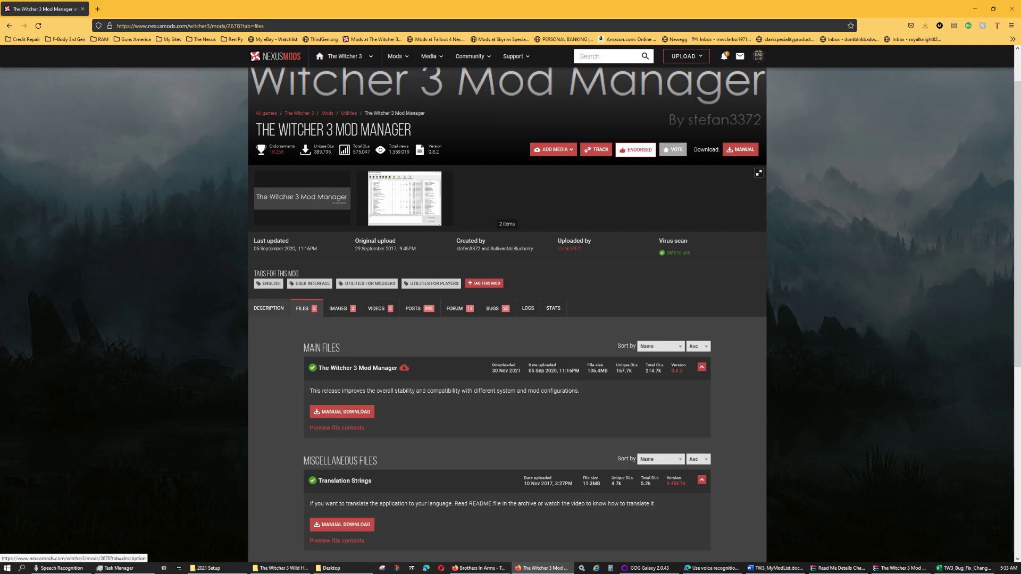
click(268, 309)
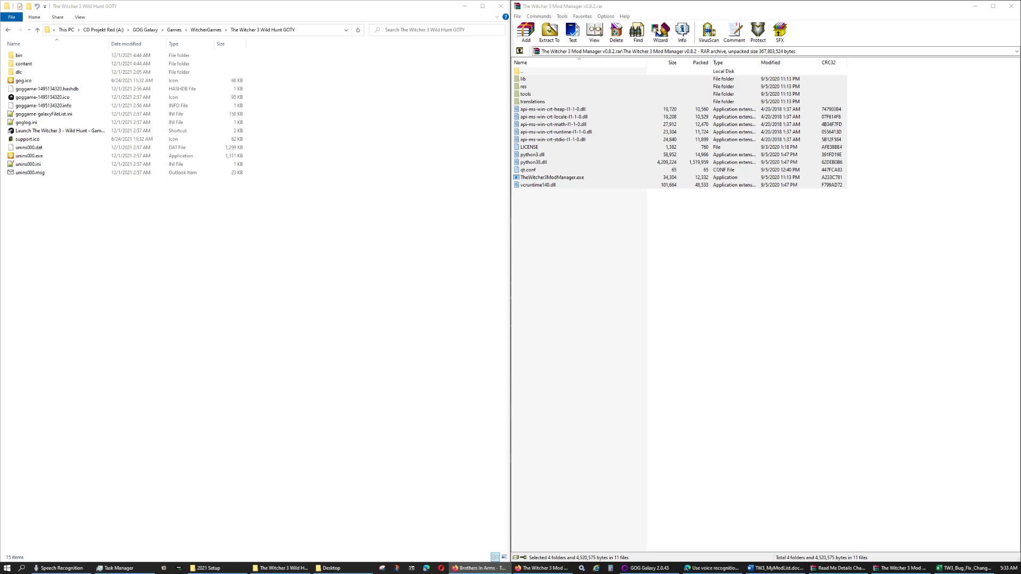
Step: Extract the entire contents of the Mod Manager v0.8.2 archive into the The Witcher 3 Wild Hunt GOTY folder
click(824, 6)
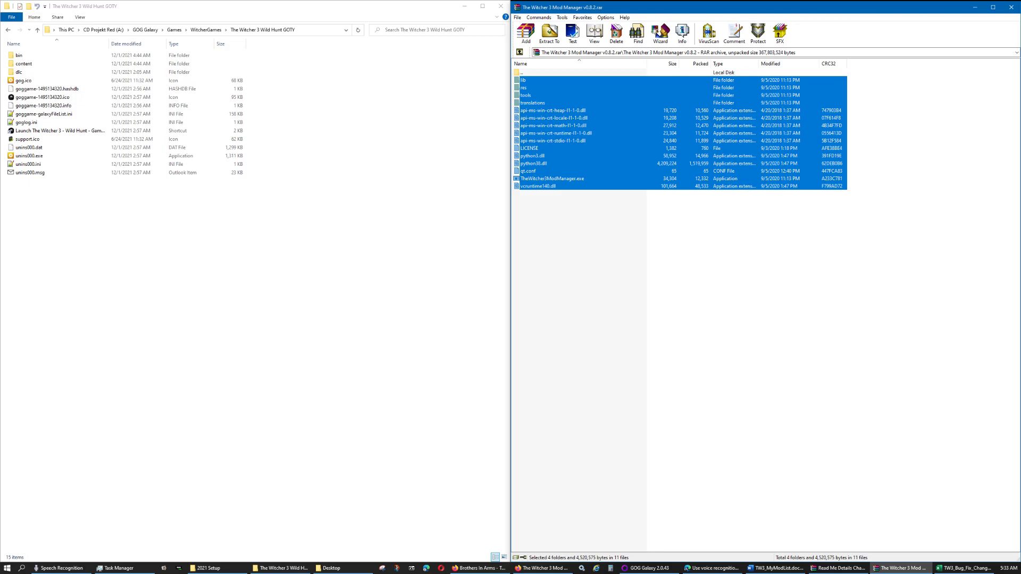
drag(553, 133, 266, 266)
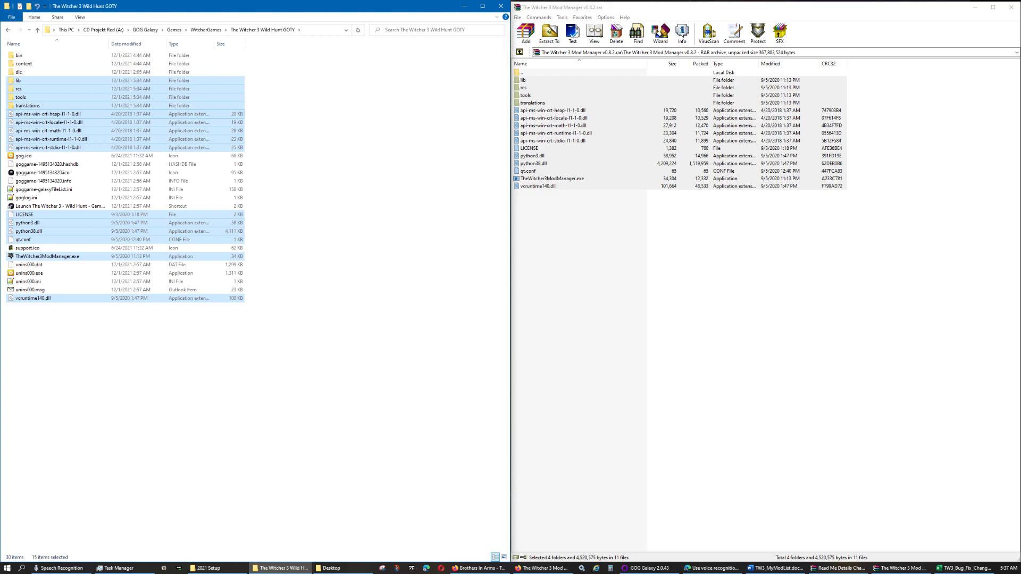
click(340, 287)
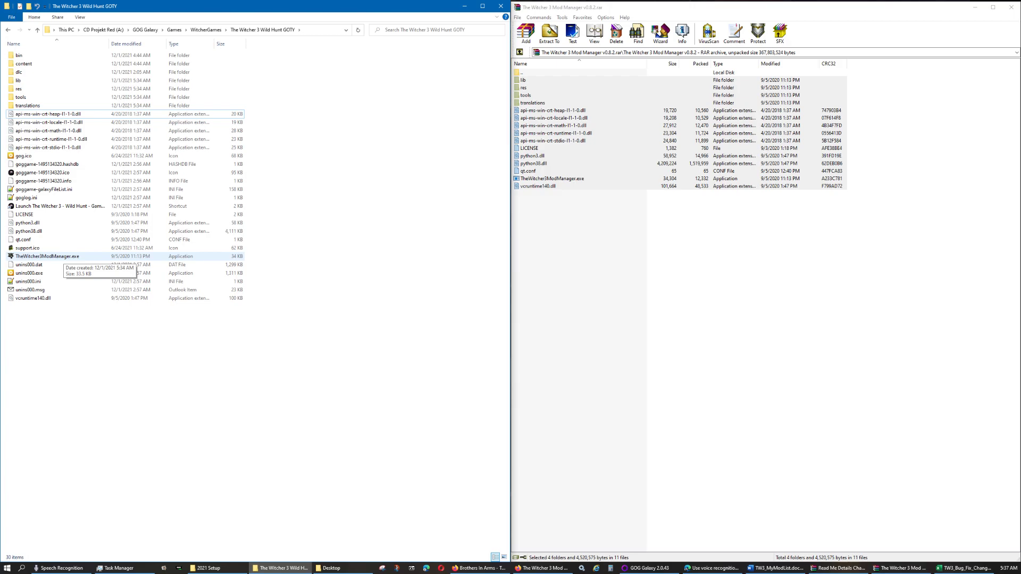
Step: Launch TheWitcher3ModManager.exe from the game folder and select witcher3.exe in bin\x64 as the game executable
click(63, 256)
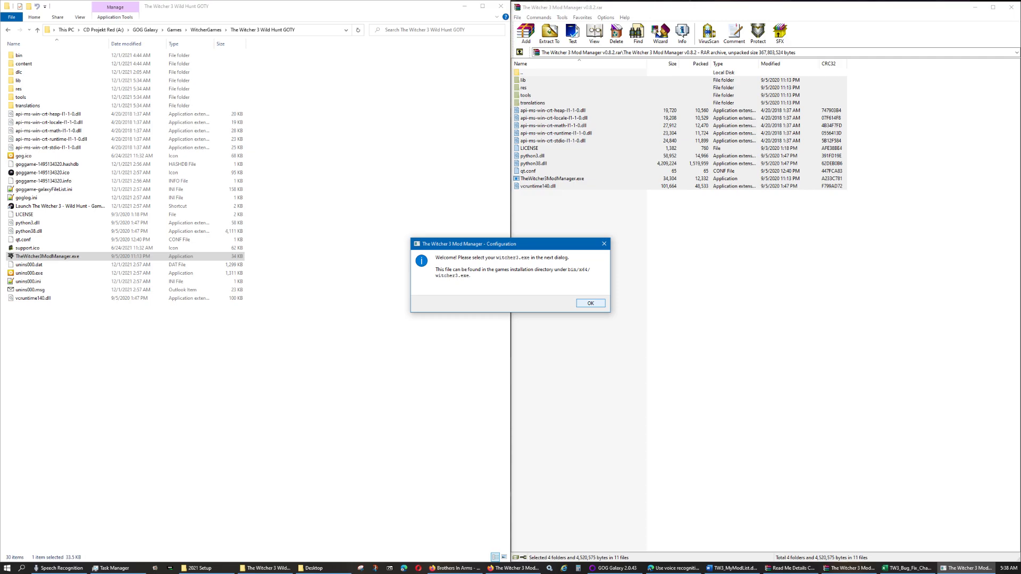
key(Return)
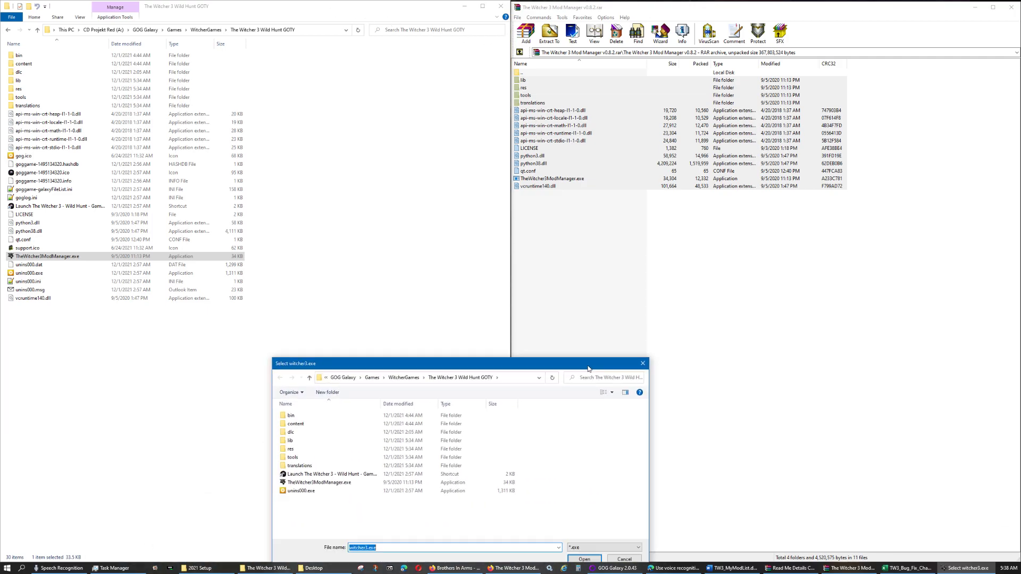
drag(588, 382, 590, 280)
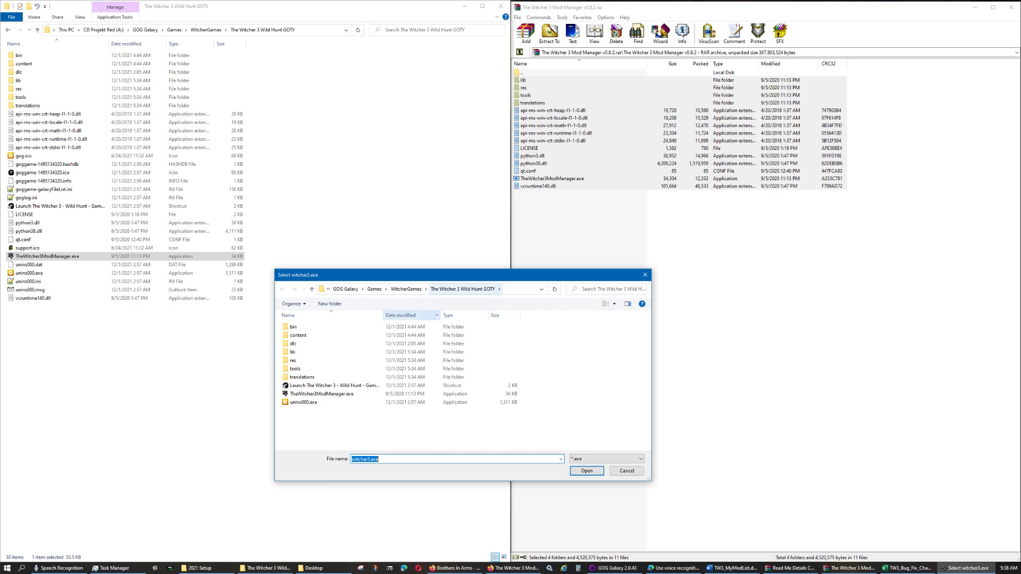
double_click(293, 327)
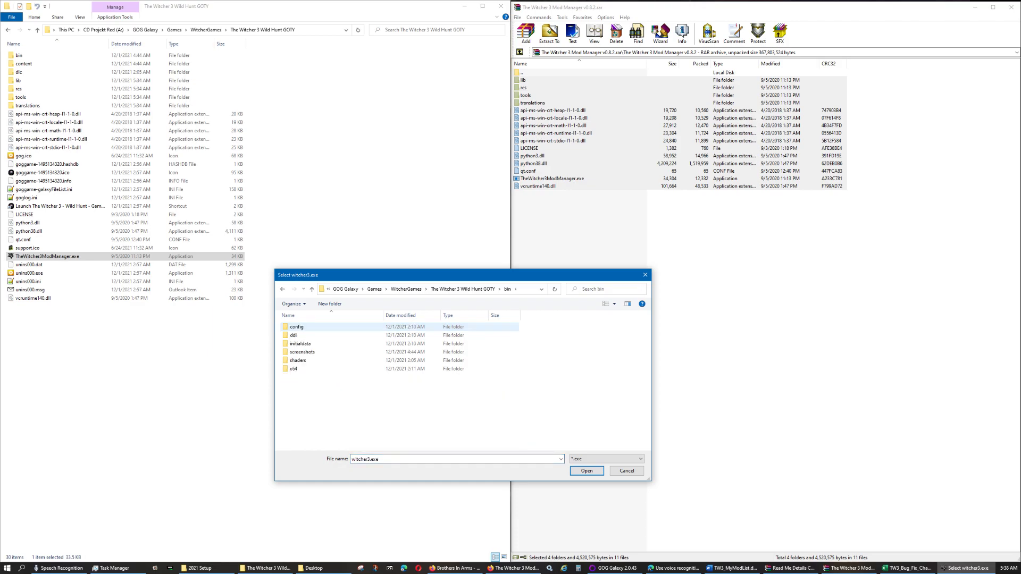
double_click(293, 369)
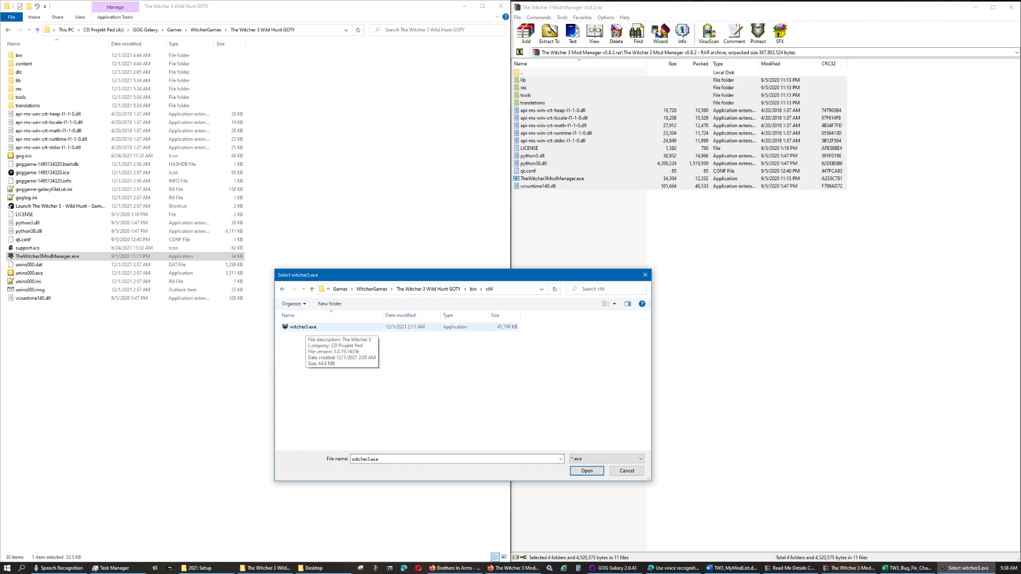
double_click(303, 326)
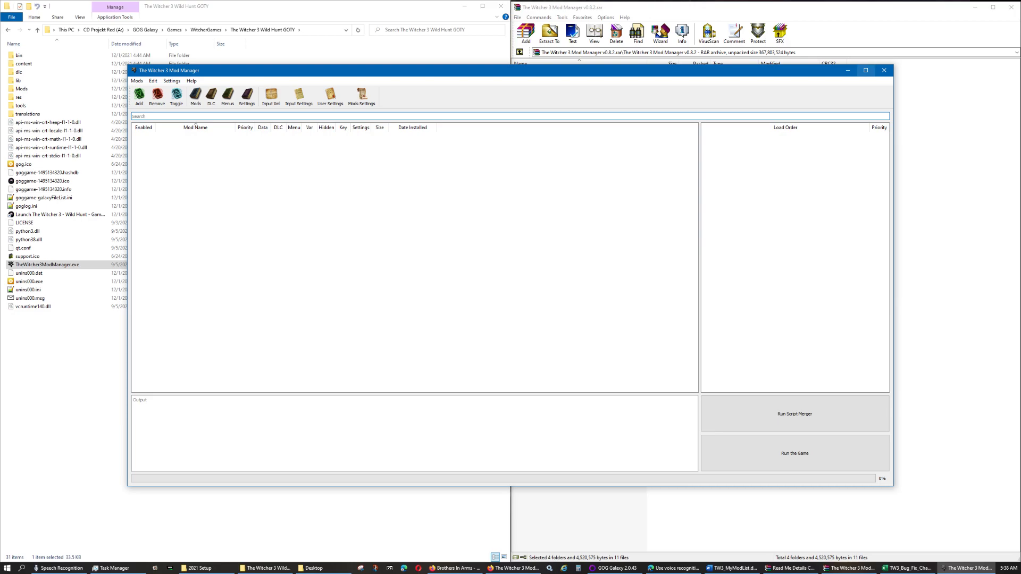
Step: Maximize the mod manager window and open the file selection for adding a mod
click(866, 70)
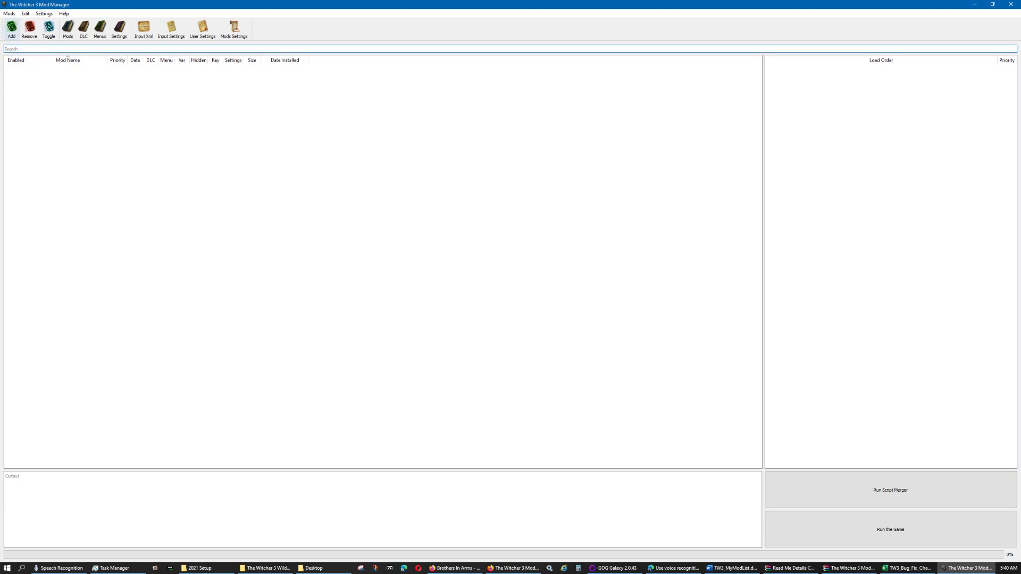
click(11, 28)
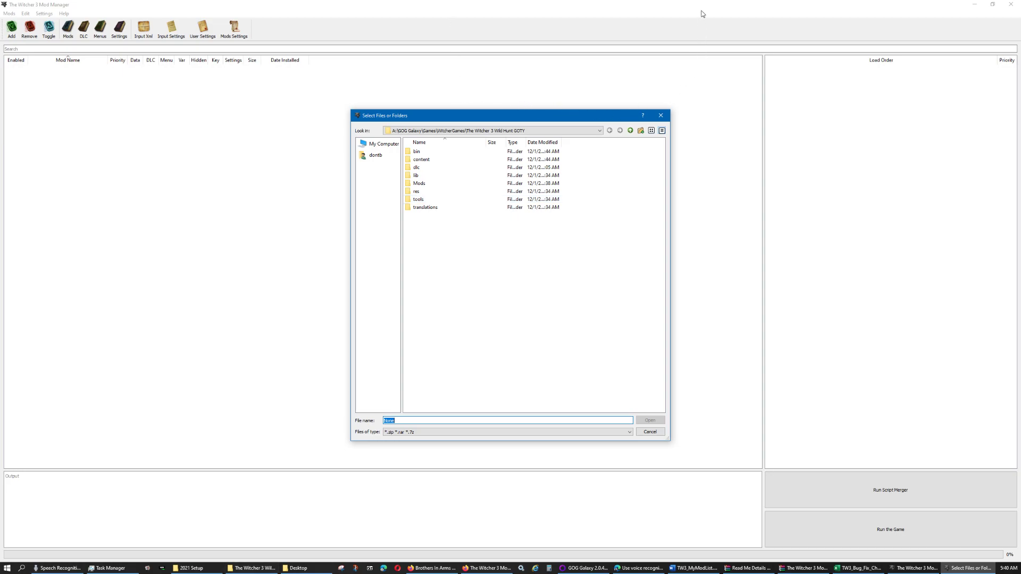
Step: Switch to Firefox and show the downloadable files of the Brothers In Arms - TW3 Ultimate Bug Fix Collaboration mod
key(alt+Tab)
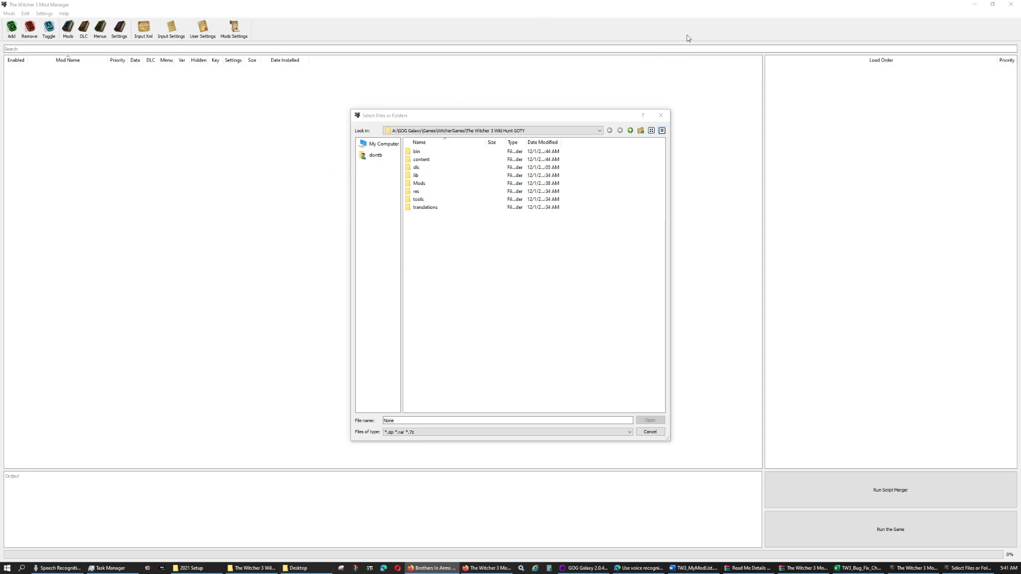
drag(657, 537, 751, 0)
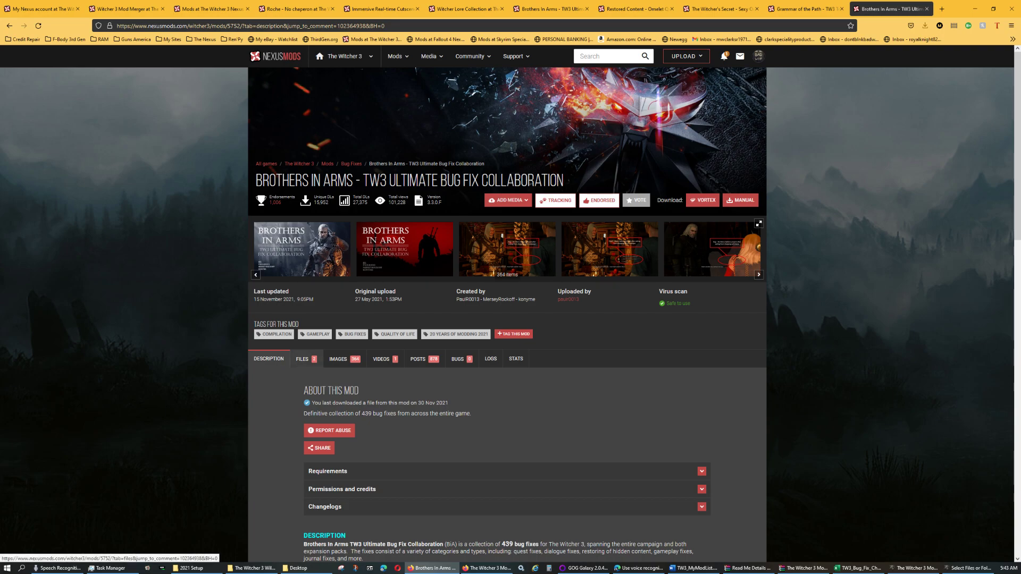
click(306, 359)
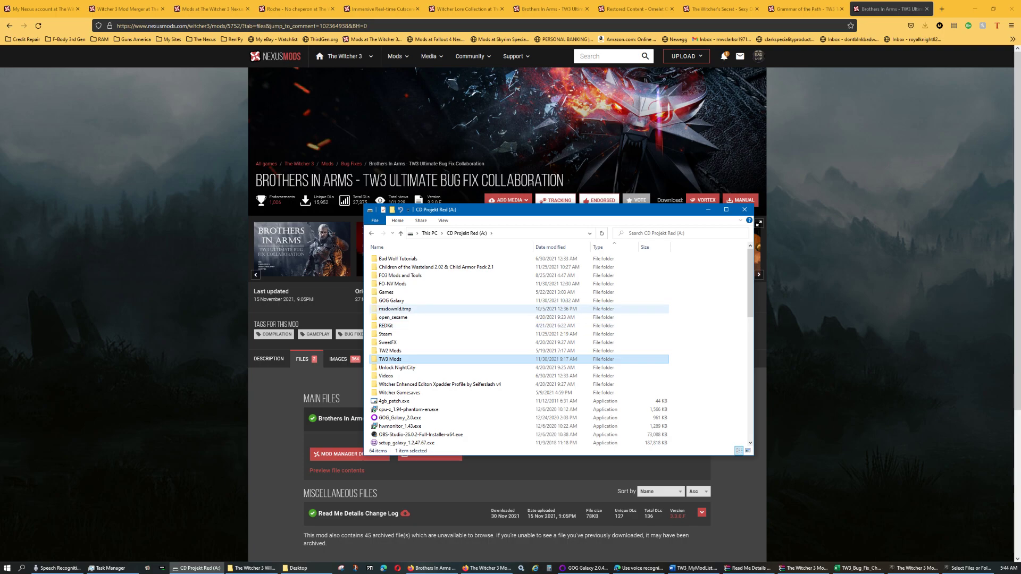
Step: Check the GOG Galaxy and Games folders on the CD Projekt Red (A:) drive and minimize the browser
double_click(392, 300)
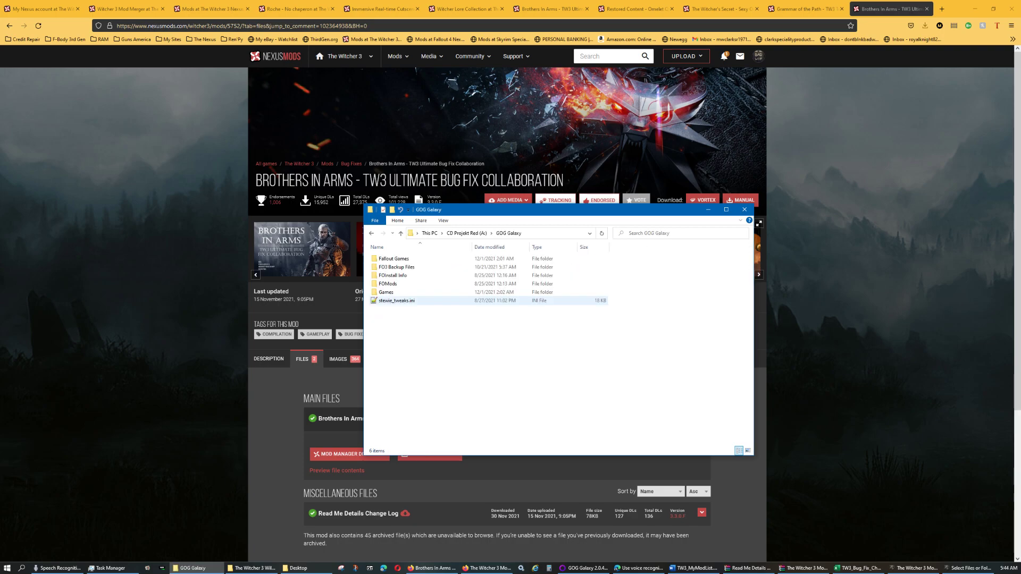
click(466, 233)
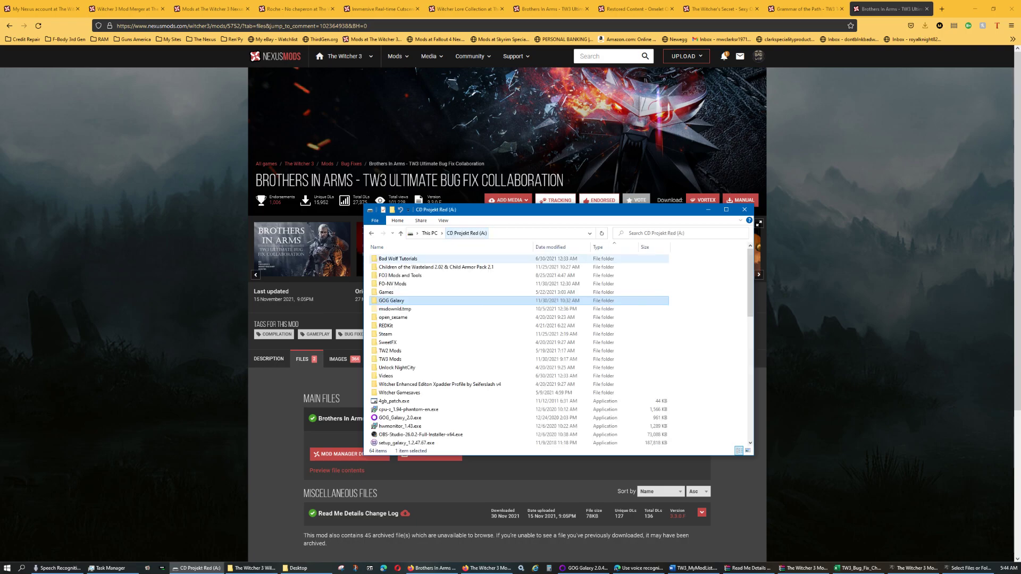
double_click(387, 291)
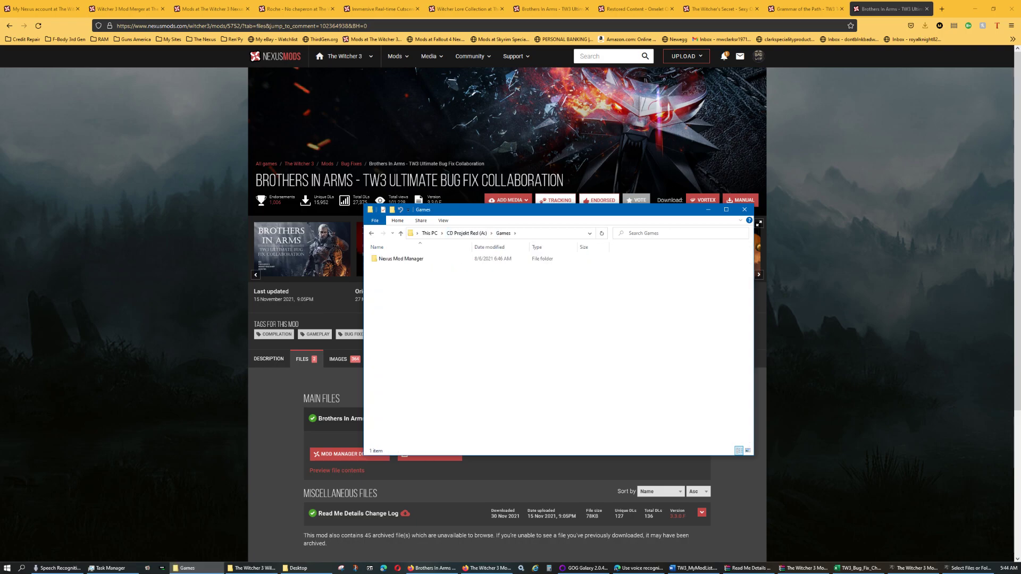
click(466, 233)
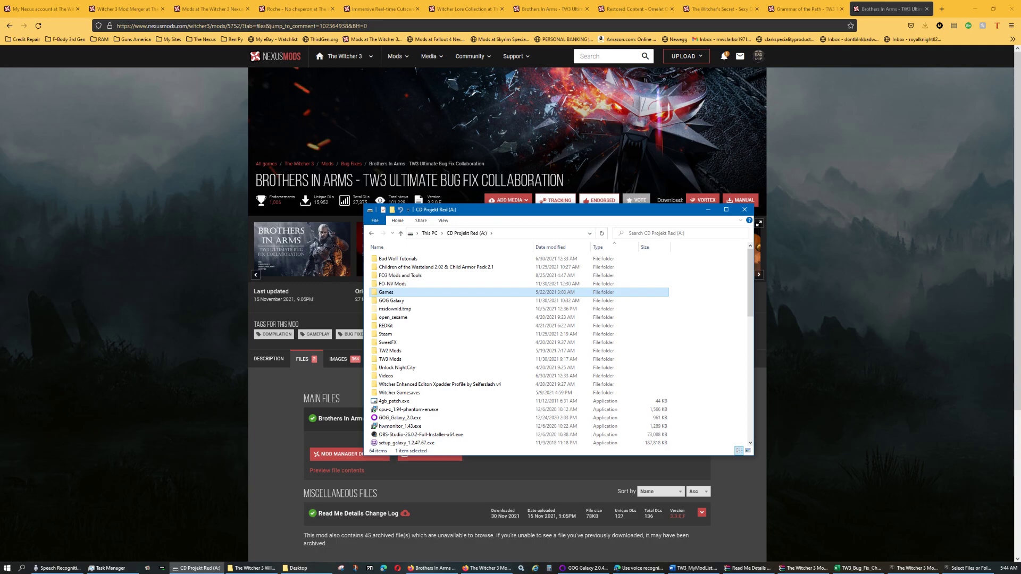
click(974, 9)
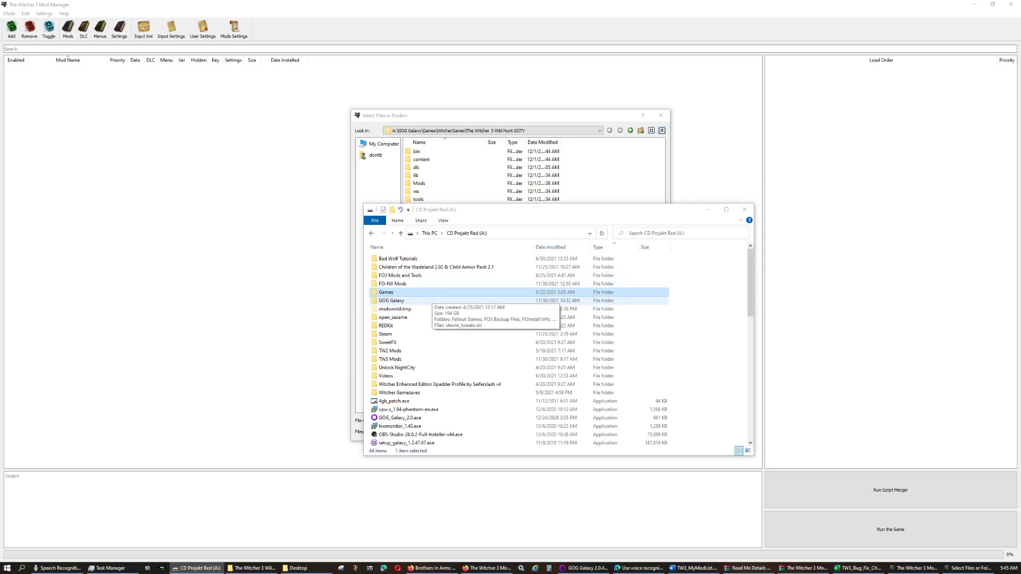
Step: Look through GOG Galaxy\Games\WitcherGames for the game's install location and return to the root of the A: drive
double_click(393, 300)
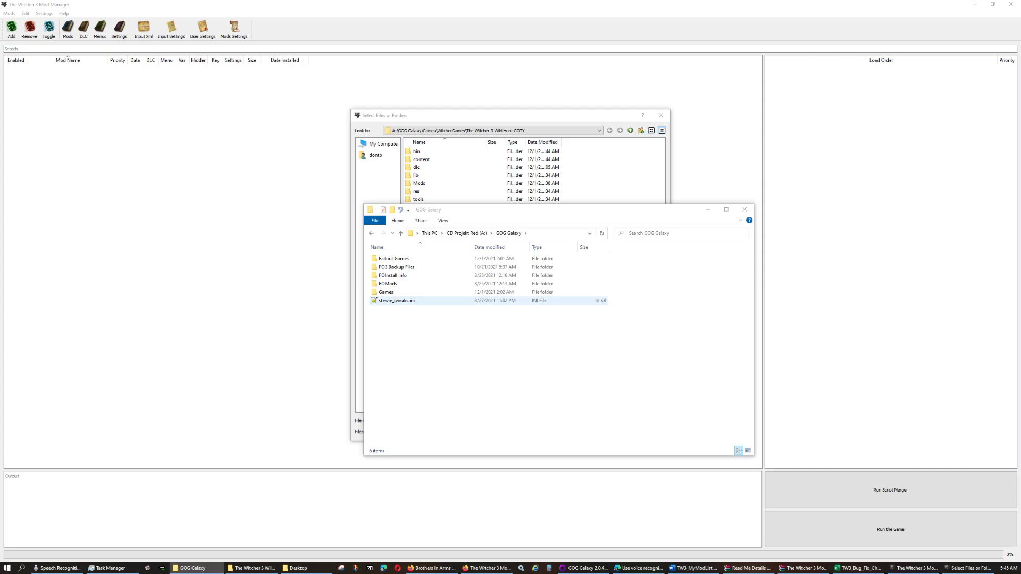
double_click(394, 292)
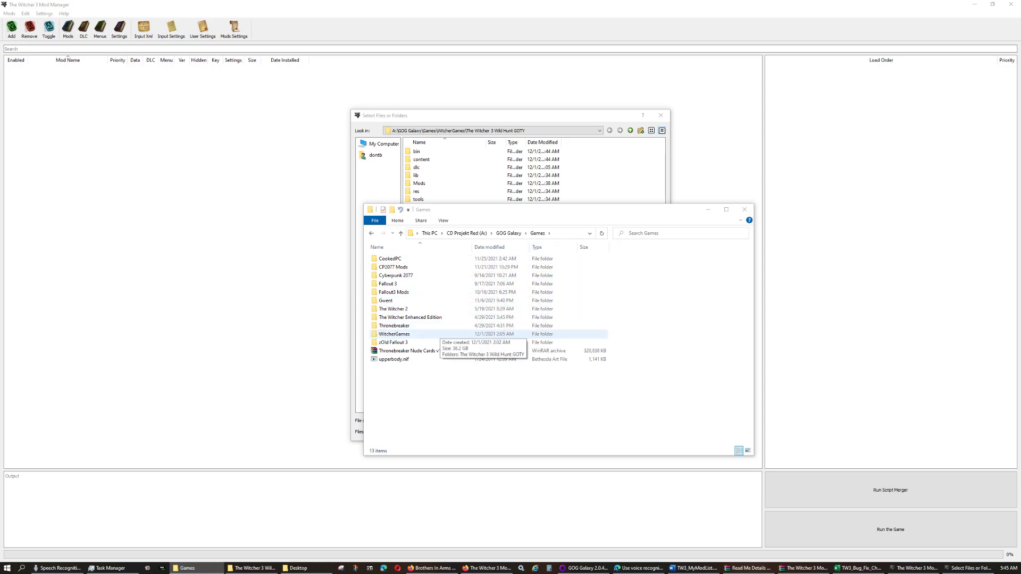
double_click(436, 334)
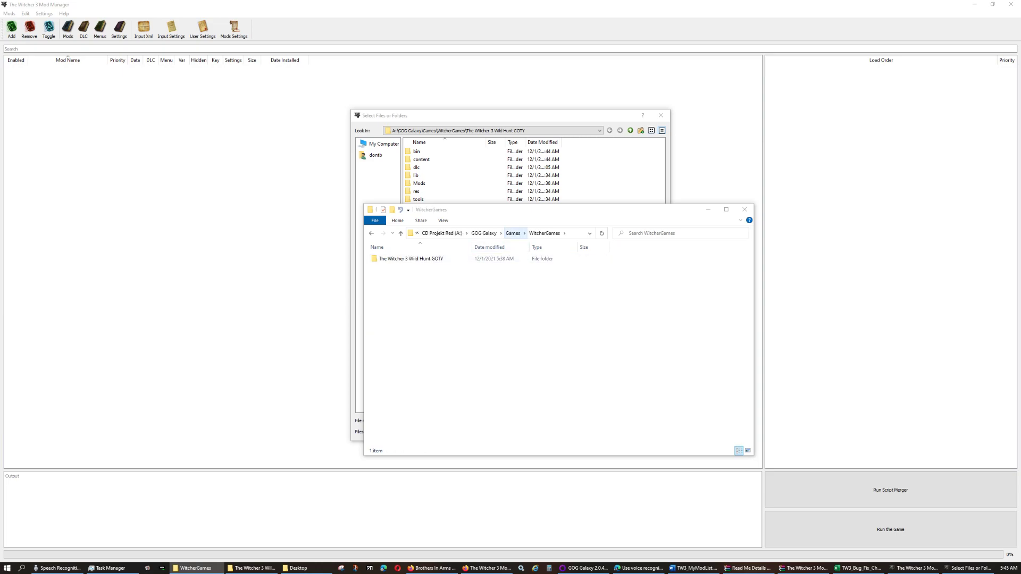
click(512, 233)
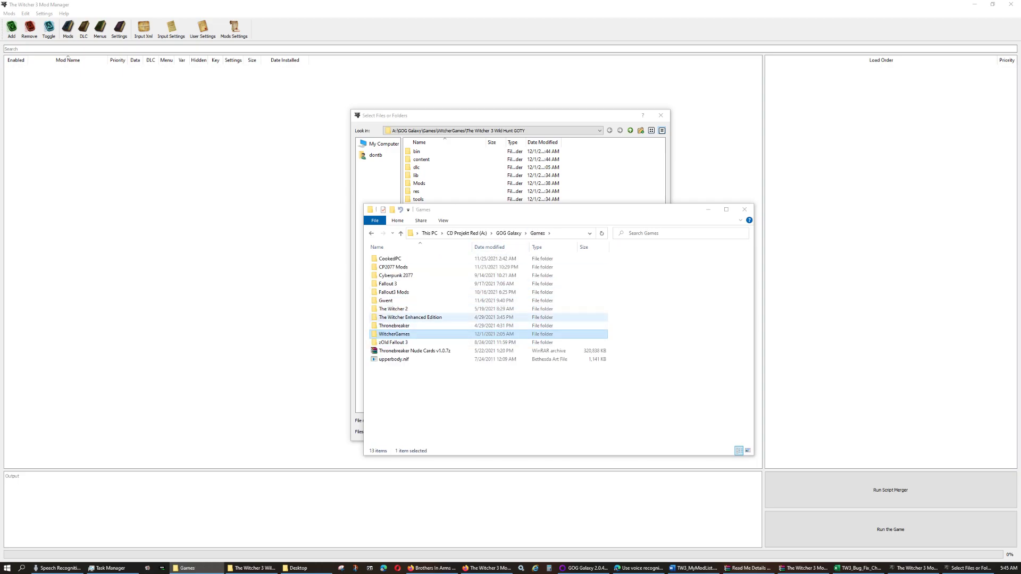
click(509, 233)
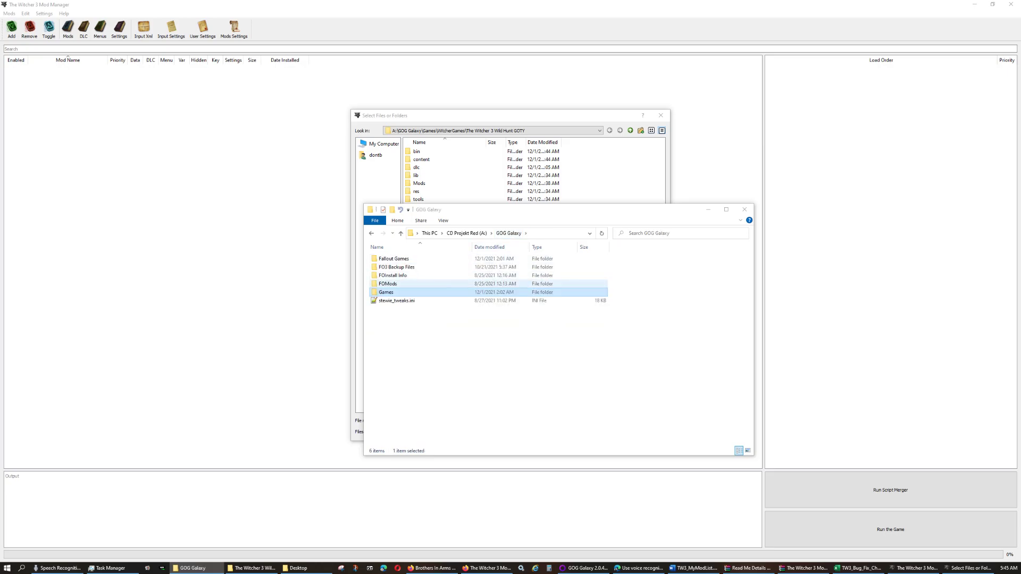
click(466, 233)
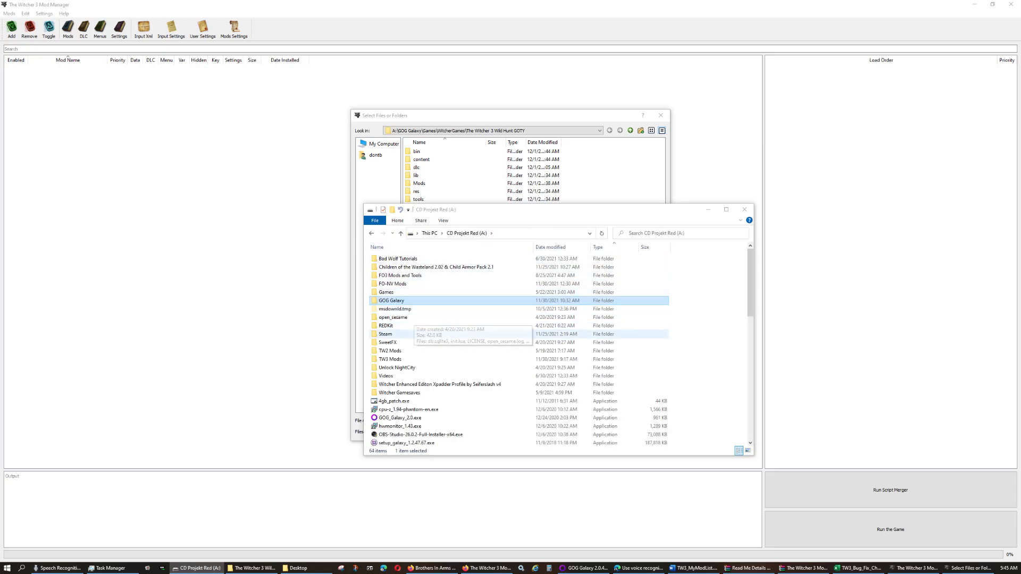
Step: Open the TW3 Mods folder on the A: drive and look through its stored mod archives
double_click(390, 359)
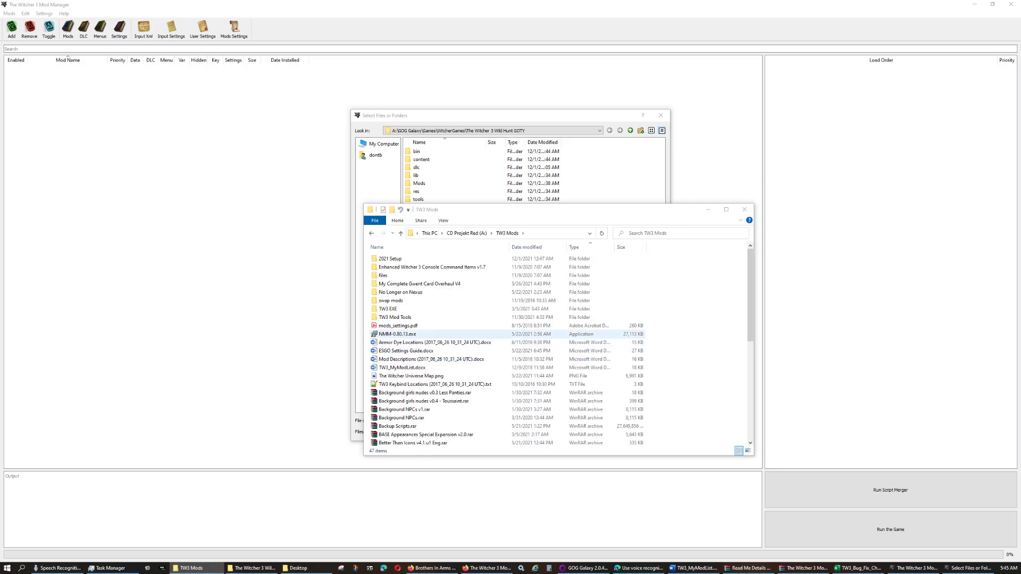
scroll(415, 345, down, 6)
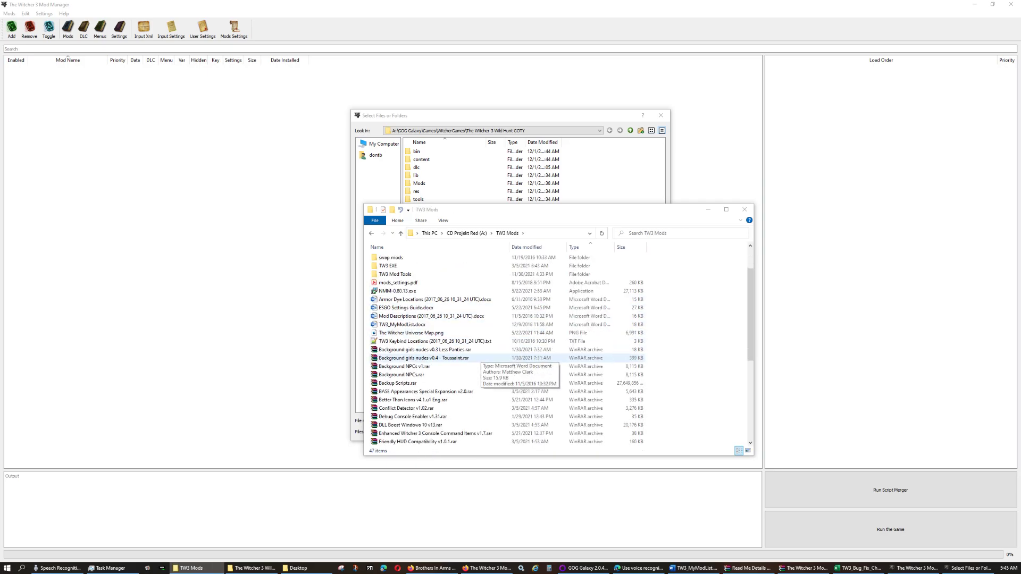
scroll(415, 357, down, 3)
scroll(415, 353, up, 8)
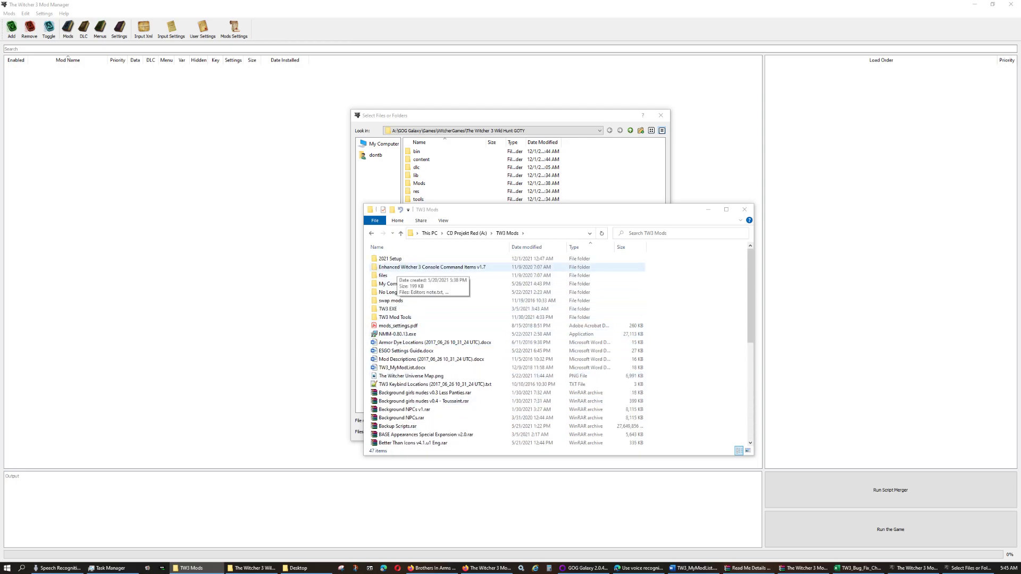
Step: View the mod archives in the 2021 Setup folder and minimize the File Explorer window
double_click(391, 259)
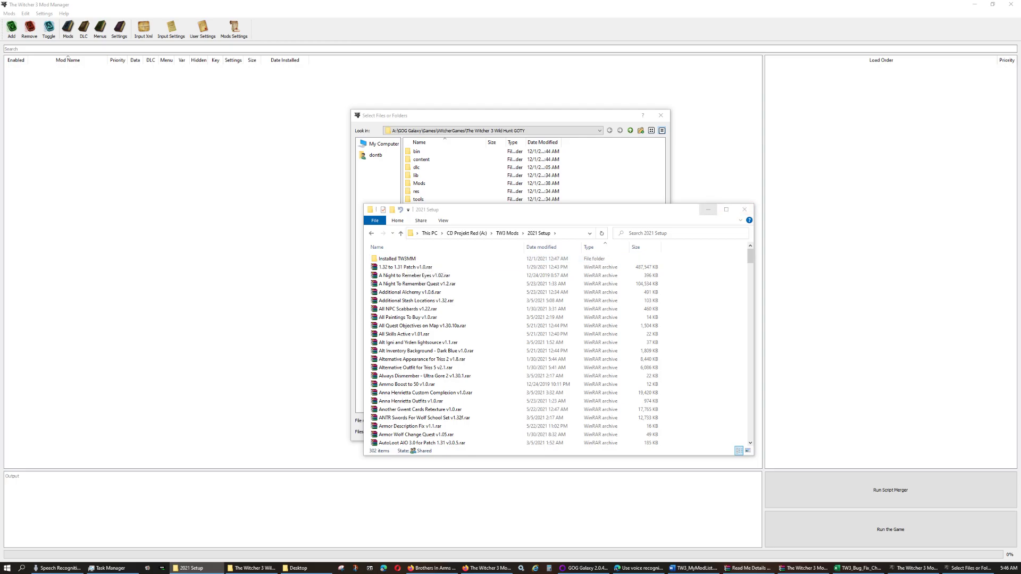
click(709, 209)
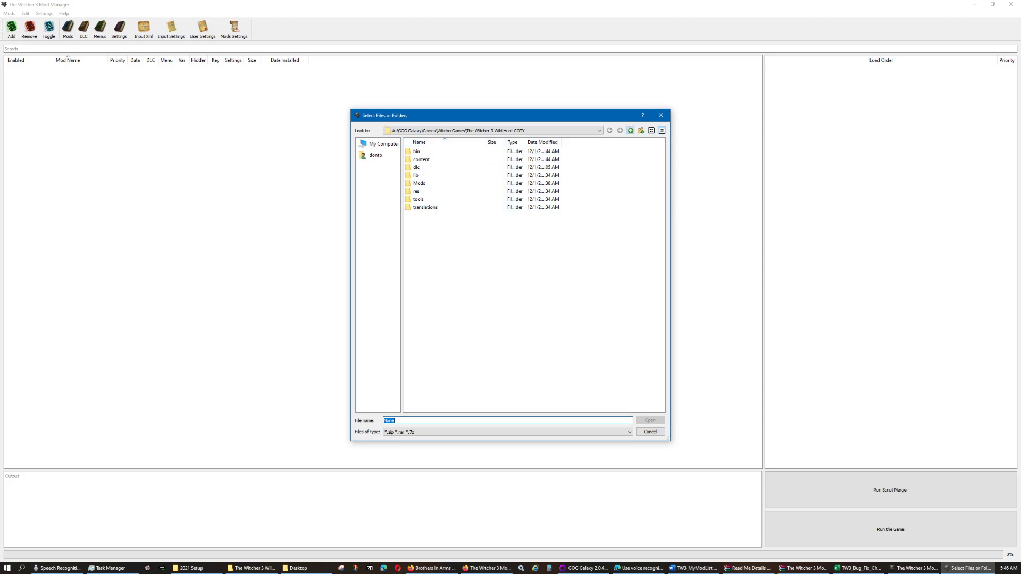
Step: Browse the mod selection dialog to the TW3 Mods\2021 Setup folder on the CD Projekt Red (A:) drive
click(630, 131)
click(630, 130)
click(630, 131)
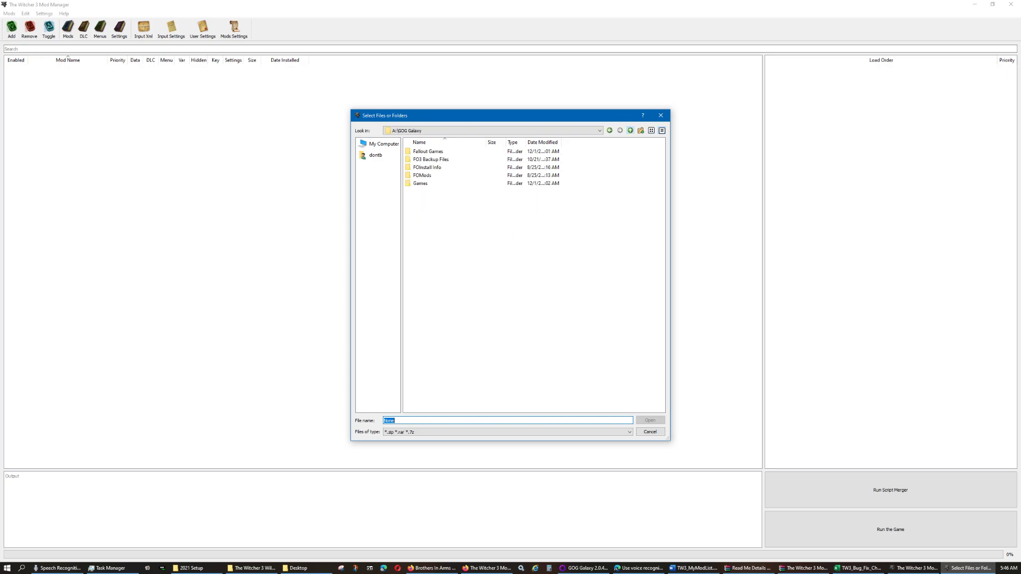
click(630, 130)
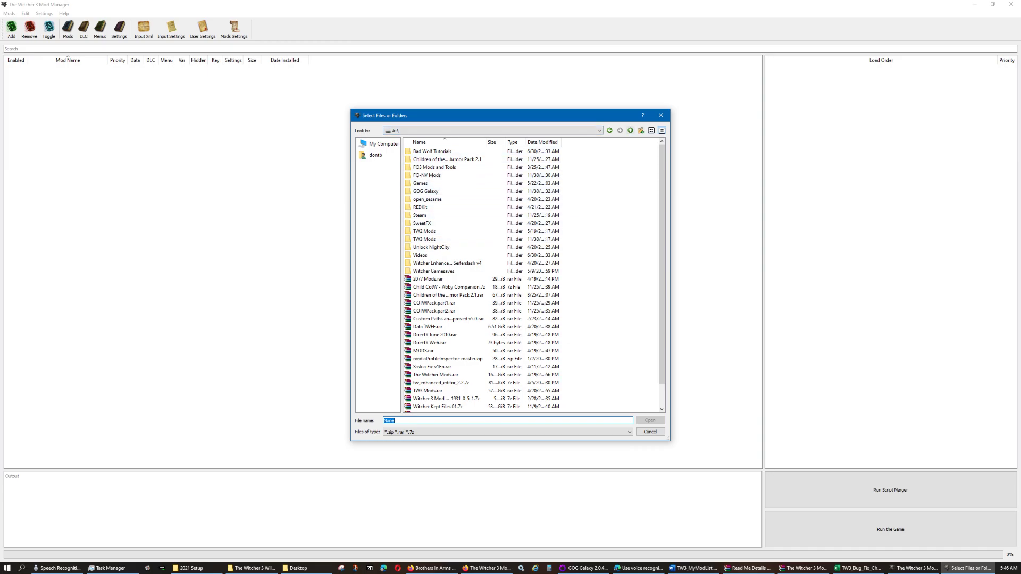
click(630, 131)
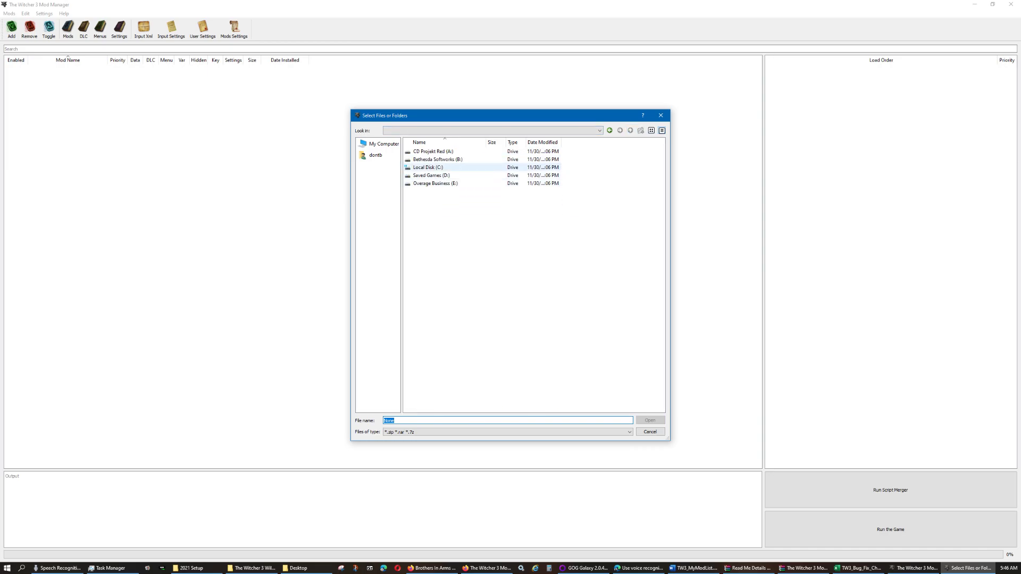
click(434, 151)
double_click(433, 151)
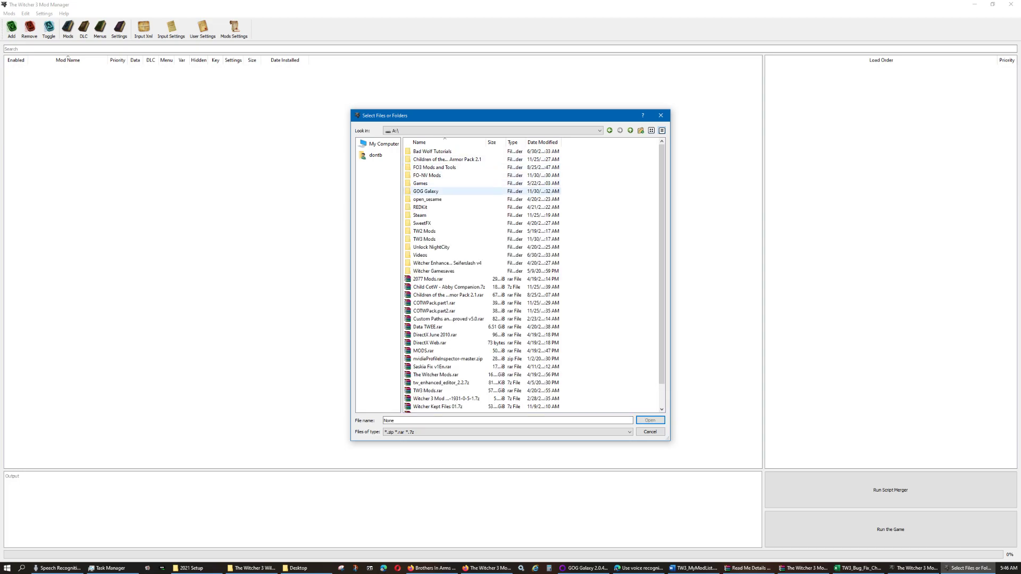
double_click(424, 239)
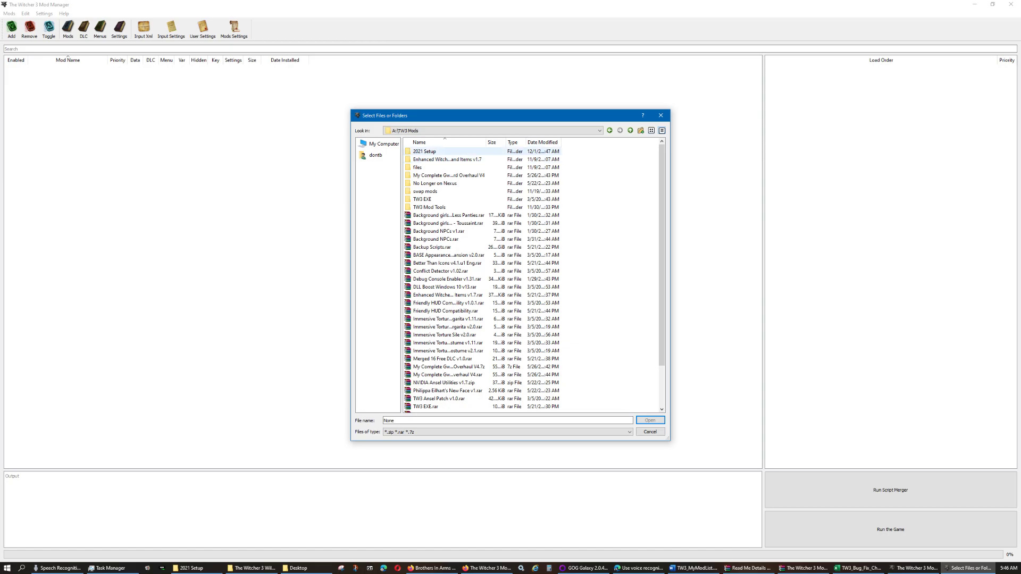
double_click(424, 152)
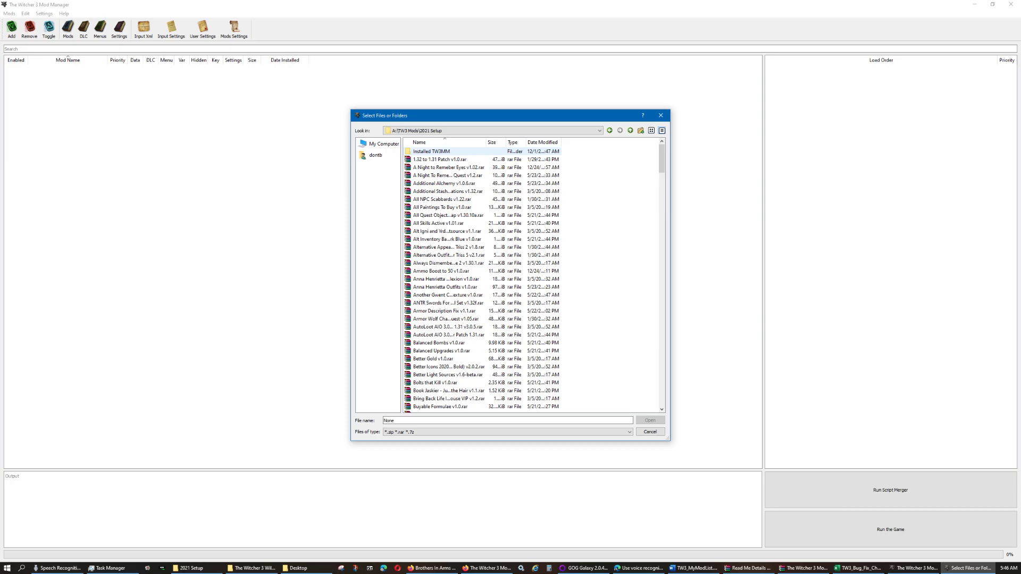
Step: Widen the Name column to show full file names and enlarge the mod selection dialog to nearly full screen height
drag(485, 142, 568, 142)
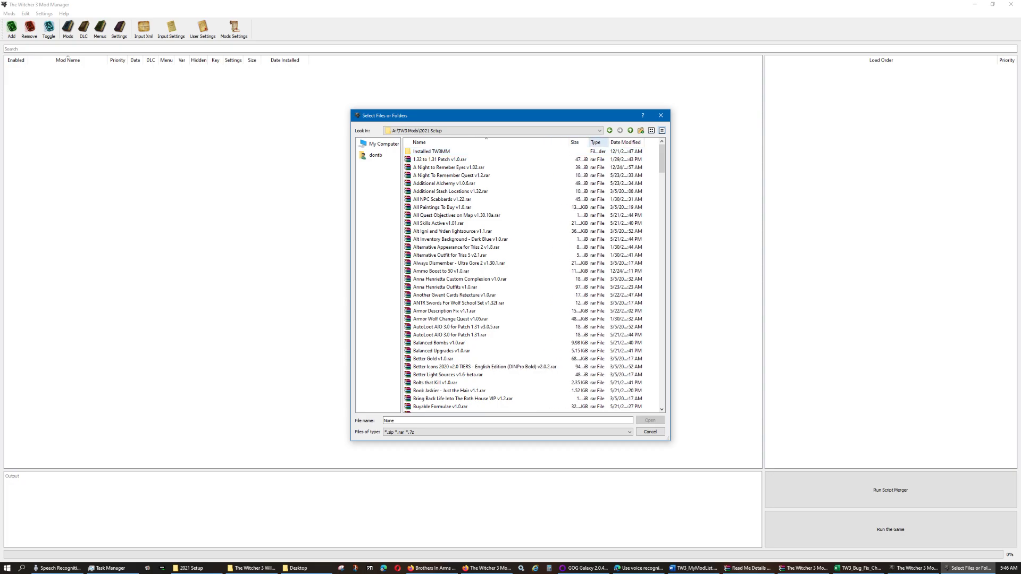
drag(670, 182, 727, 182)
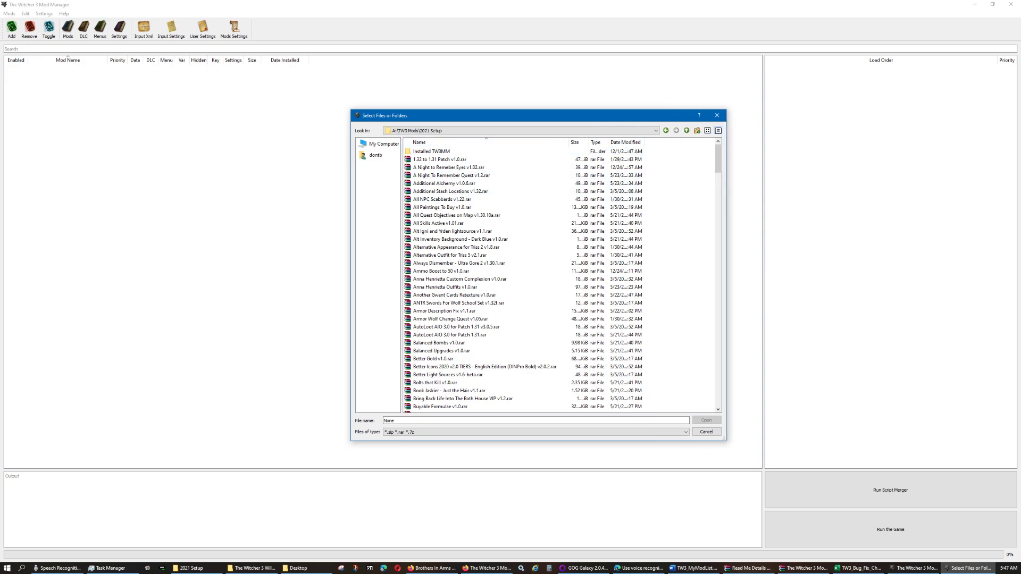
drag(531, 110, 530, 2)
drag(527, 441, 527, 561)
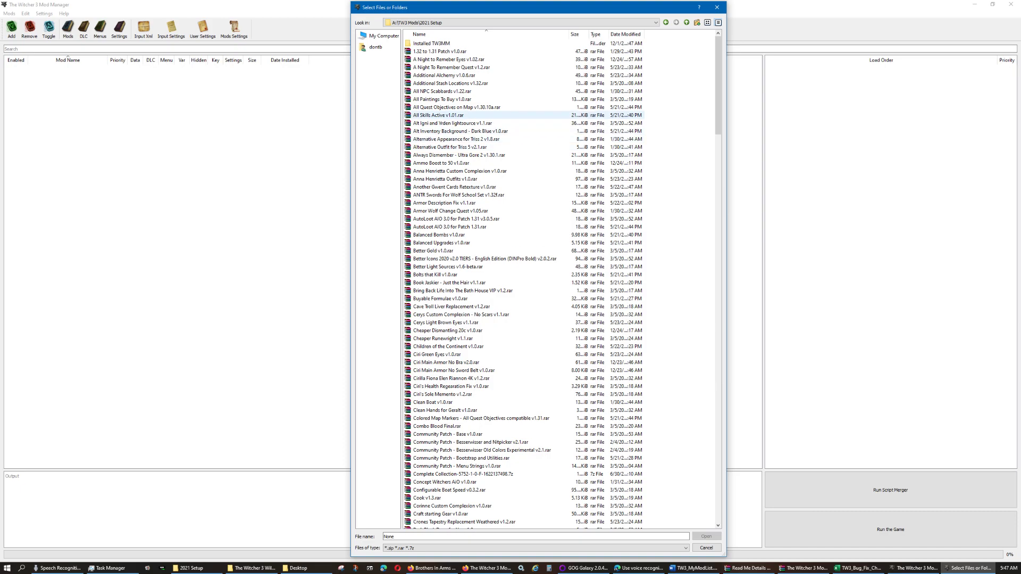
Step: Install the All Skills Active v1.01.rar mod and decline running Script Merger
double_click(438, 115)
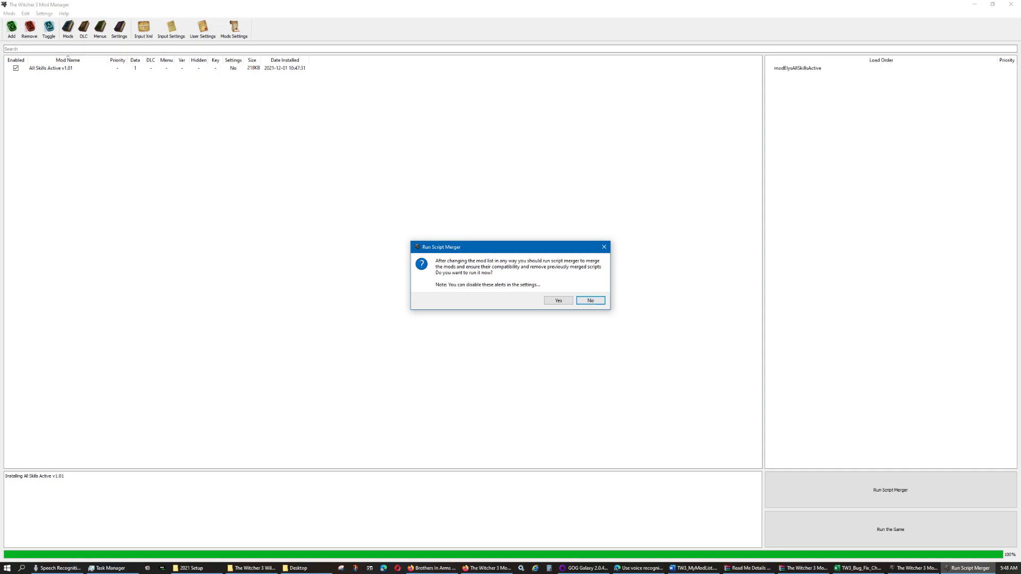
click(590, 301)
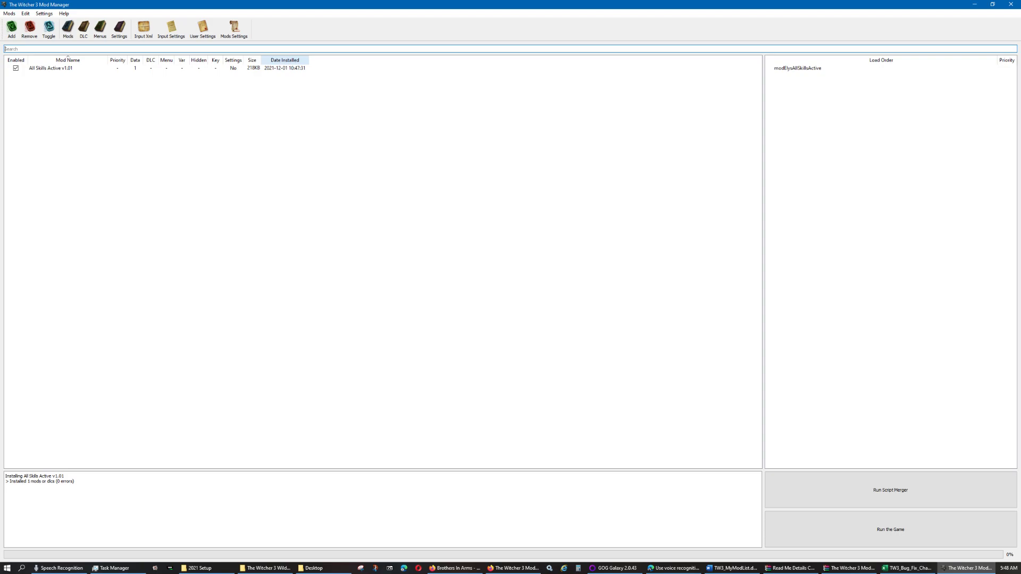
Step: Widen the Size column and fit the Date Installed column to its contents in the mod list
drag(262, 60, 272, 60)
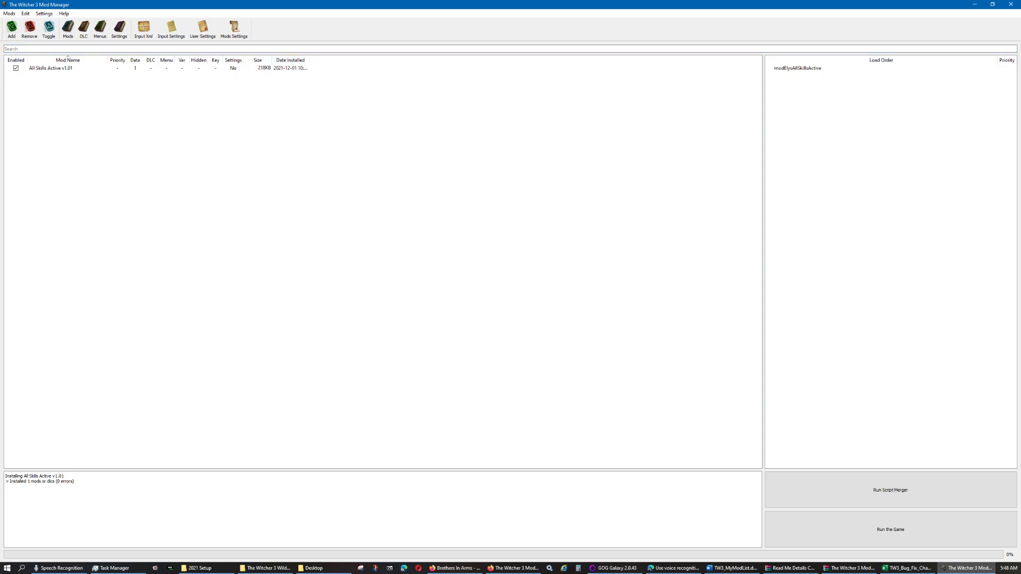
double_click(309, 60)
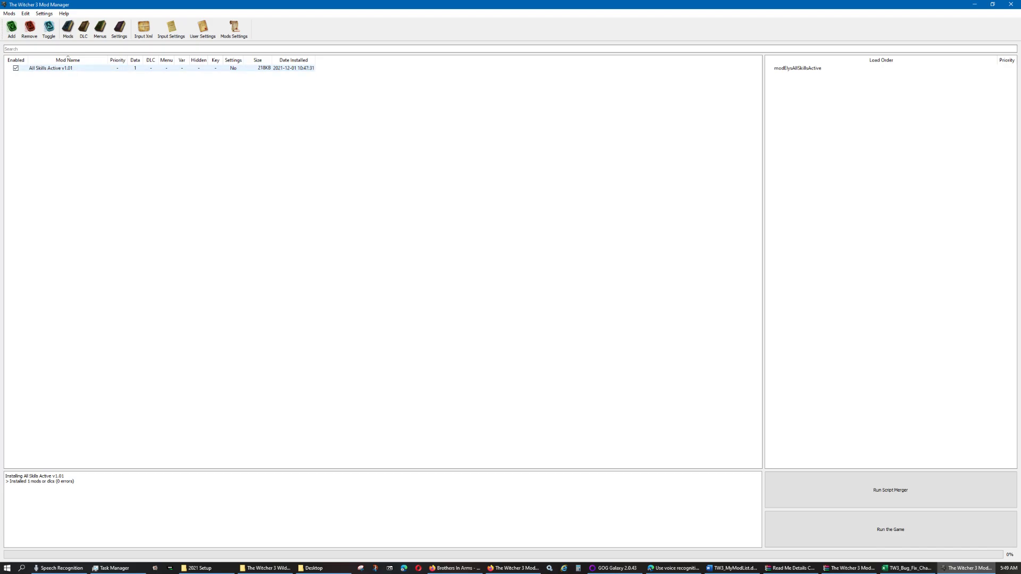
Step: Open the priority setting of the All Skills Active v1.01 mod and cancel it without entering a value
double_click(118, 68)
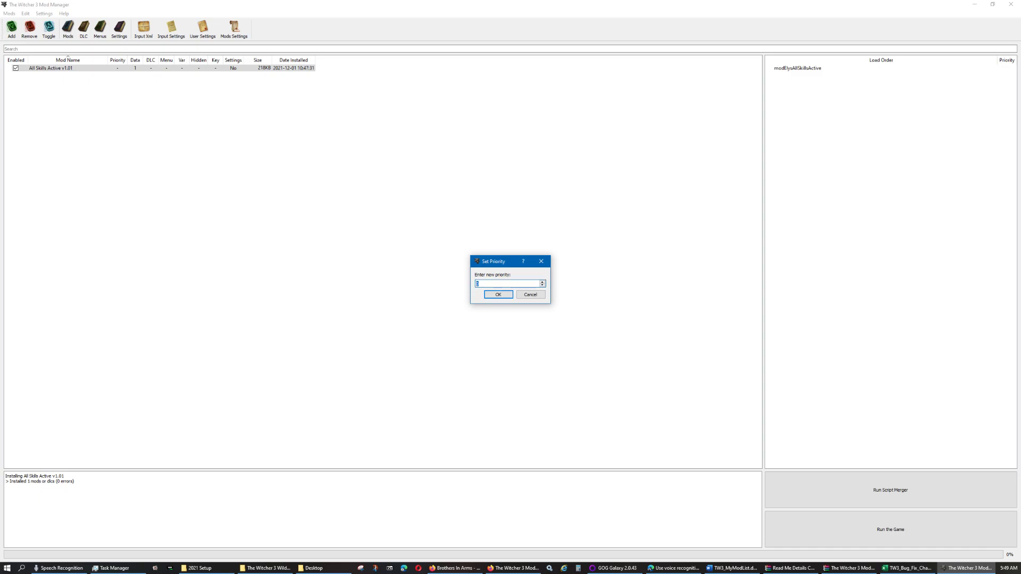
click(531, 295)
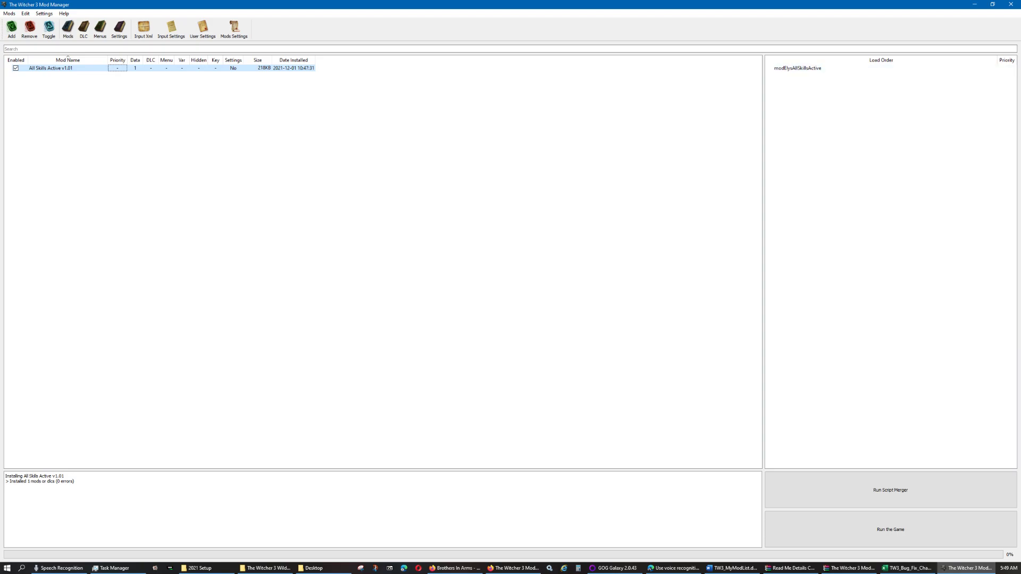
click(851, 117)
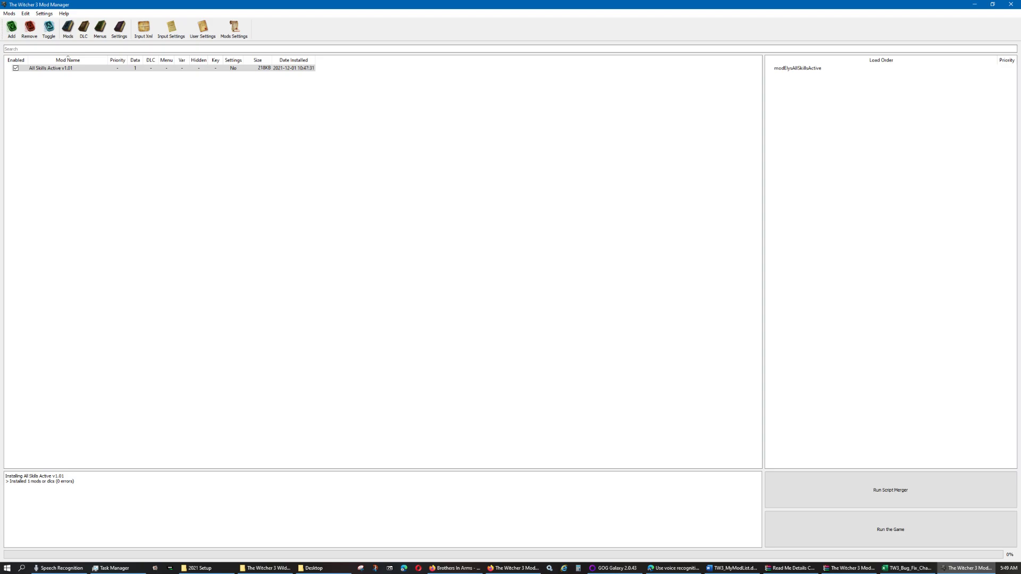